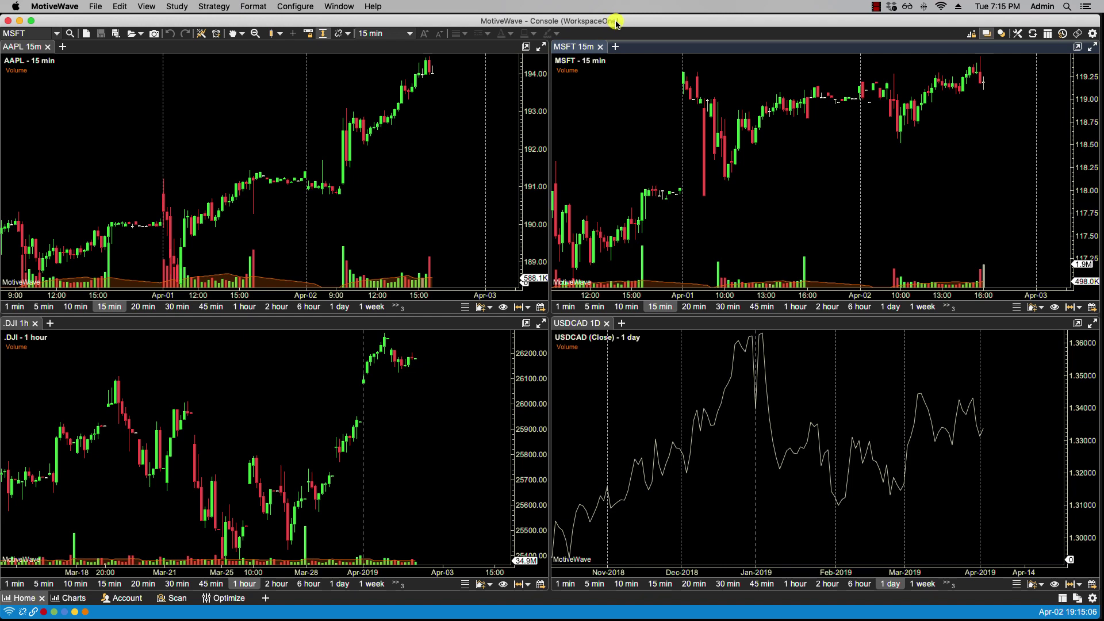
Bring the WorkspaceTwo console forward from the Dock, then hide it again
{"action": "mouse_move", "coordinate": [632, 613]}
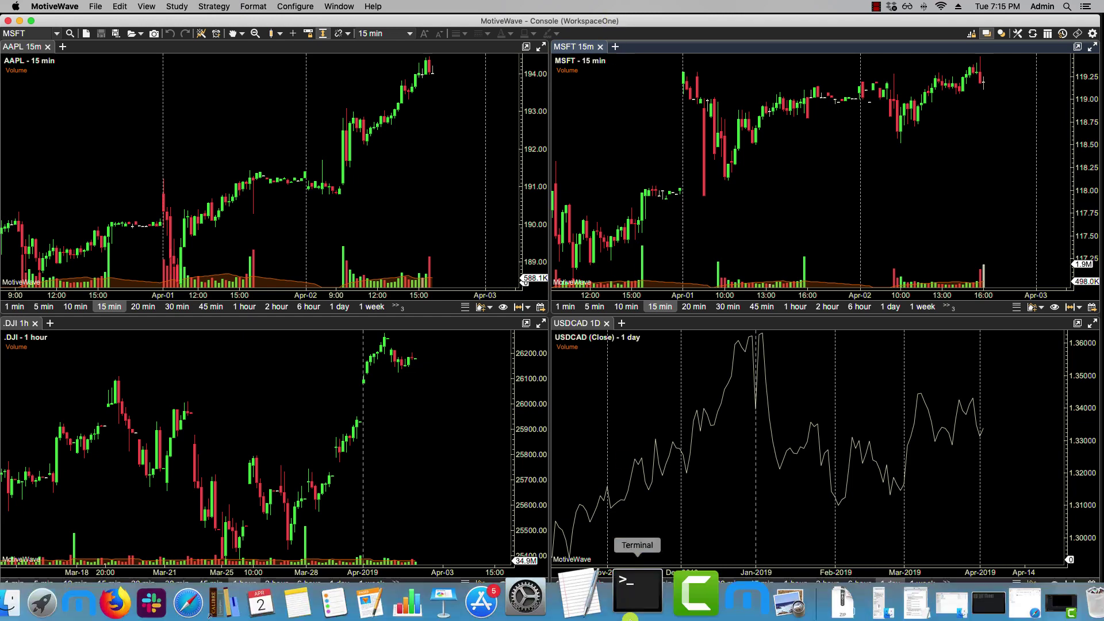
{"action": "left_click", "coordinate": [720, 601]}
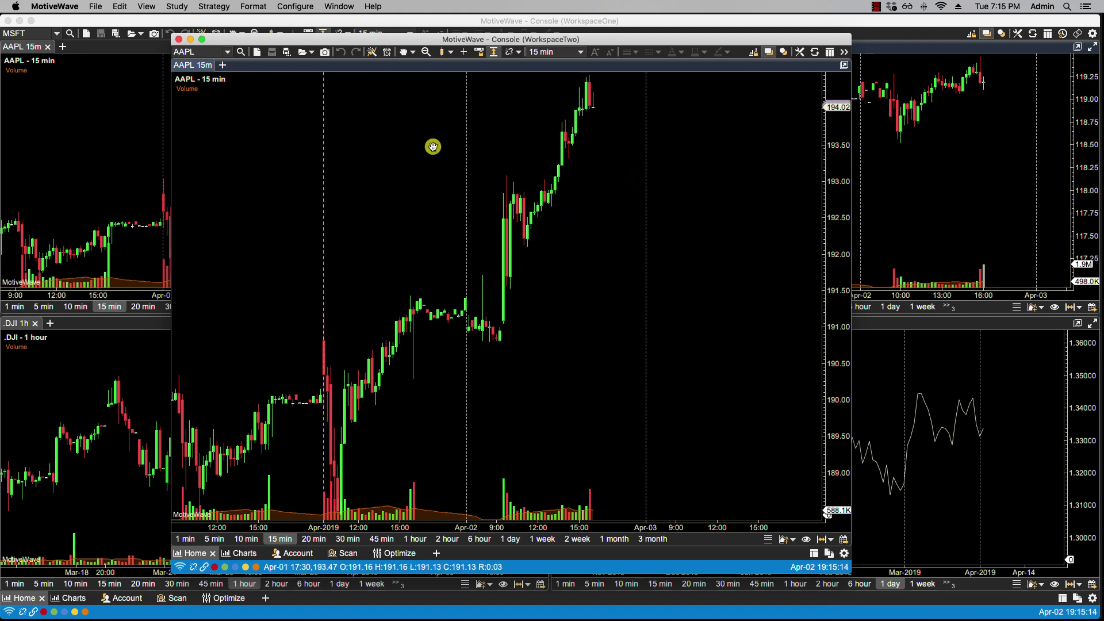
{"action": "left_click", "coordinate": [190, 39]}
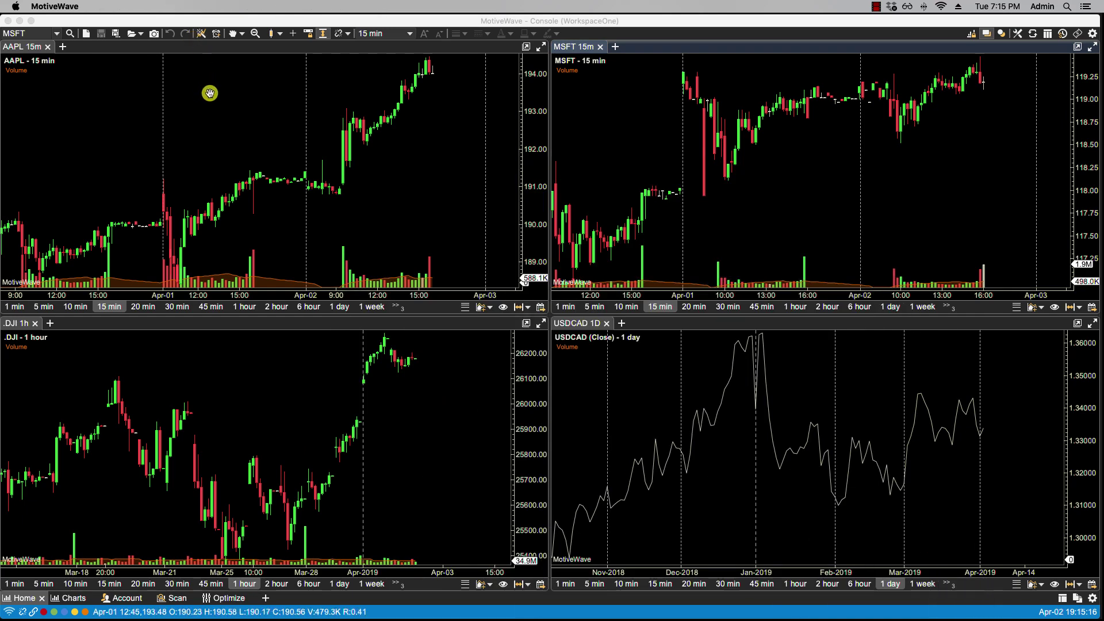
Open the Repository settings for WorkspaceOne from the Configure menu
{"action": "left_click", "coordinate": [267, 105]}
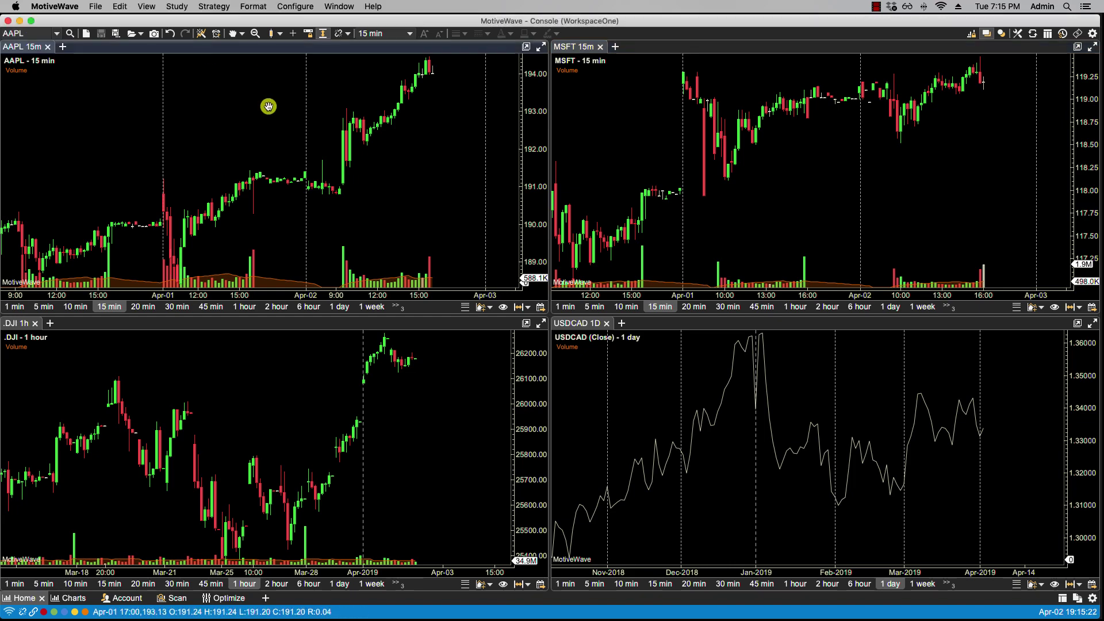
{"action": "left_click", "coordinate": [295, 9]}
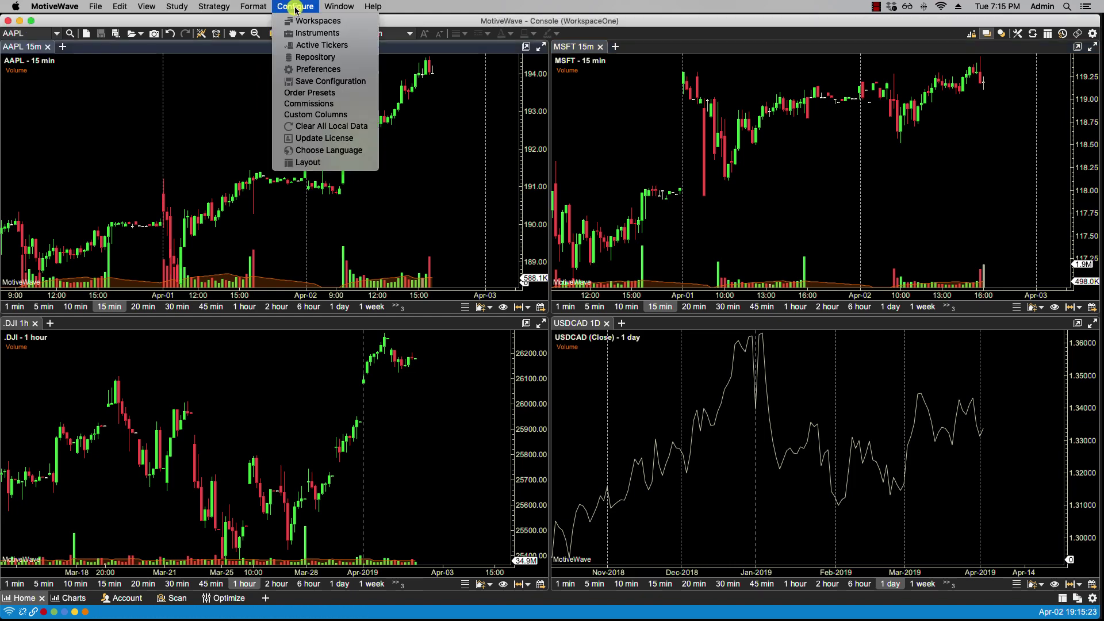
{"action": "left_click", "coordinate": [316, 57]}
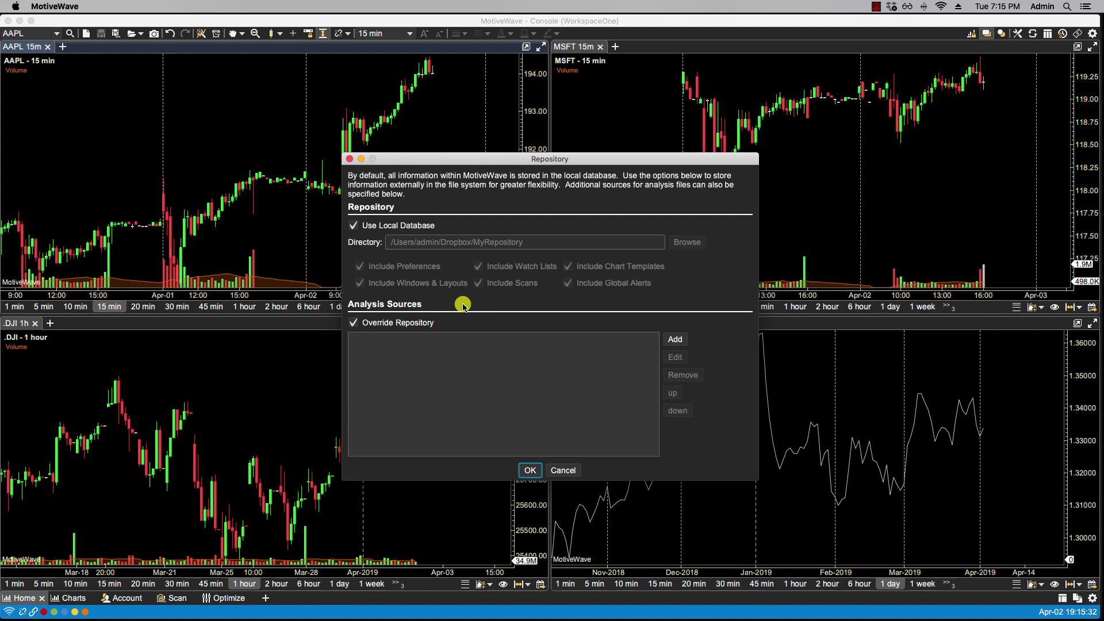
Add an analysis source named My Group using the Dropbox MyRepository folder
{"action": "left_click", "coordinate": [674, 341]}
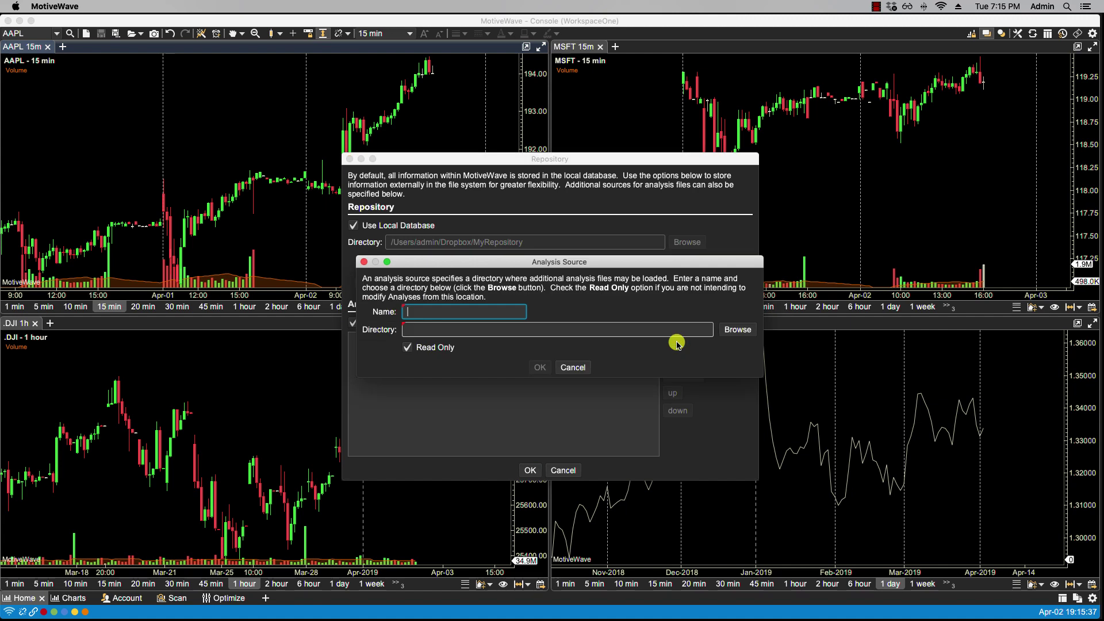
{"action": "left_click", "coordinate": [469, 313]}
{"action": "key", "text": "BackSpace"}
{"action": "type", "text": "My Group"}
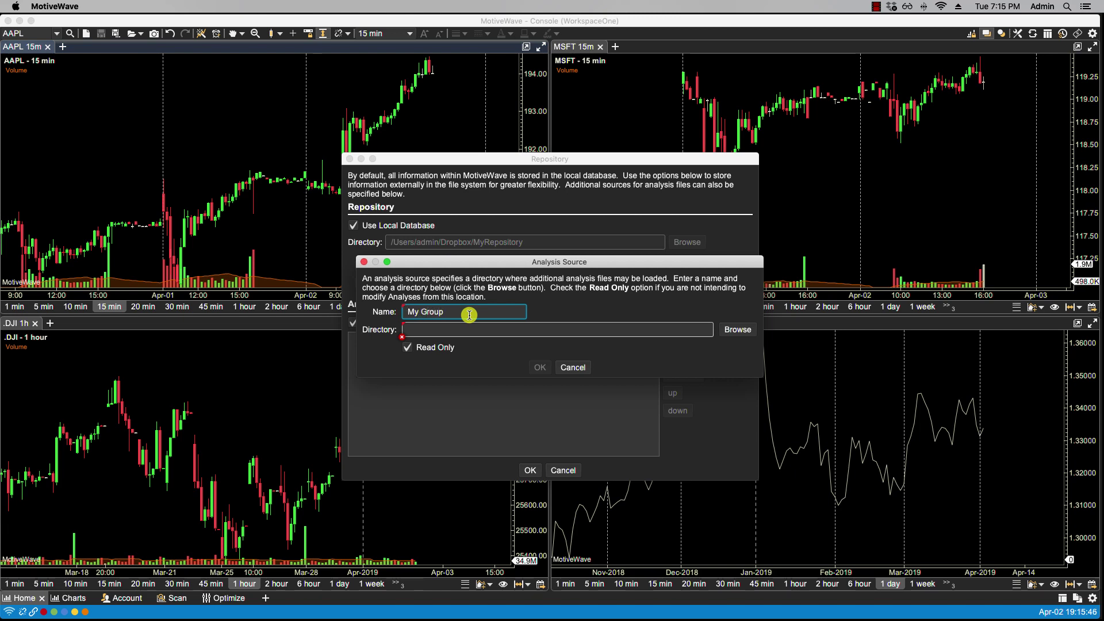
{"action": "left_click", "coordinate": [737, 333]}
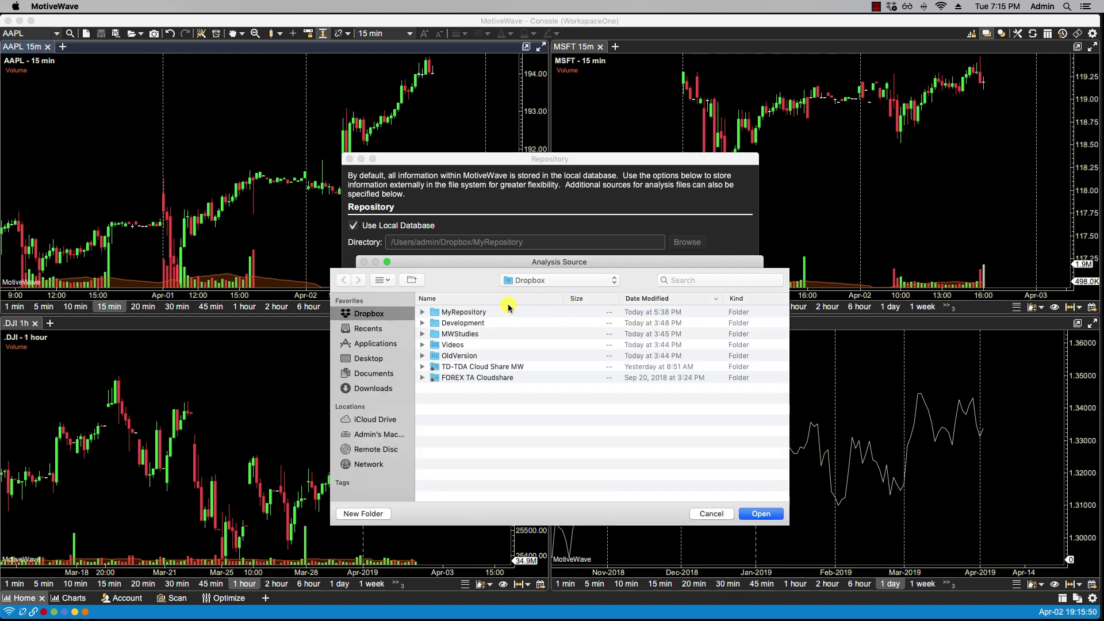
{"action": "left_click", "coordinate": [466, 314]}
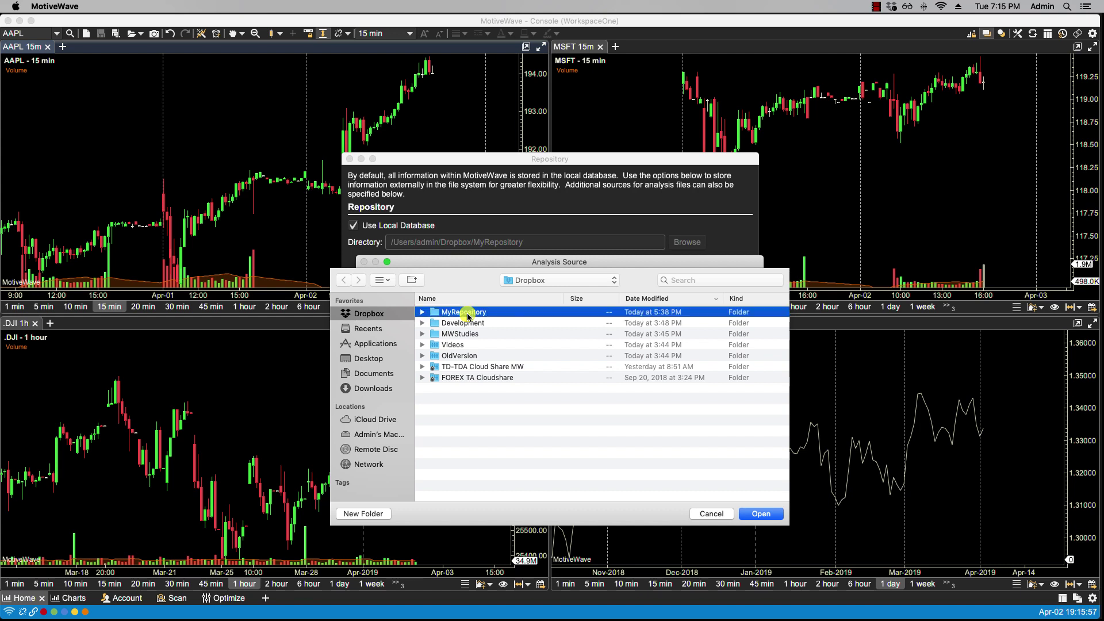
{"action": "left_click", "coordinate": [746, 512]}
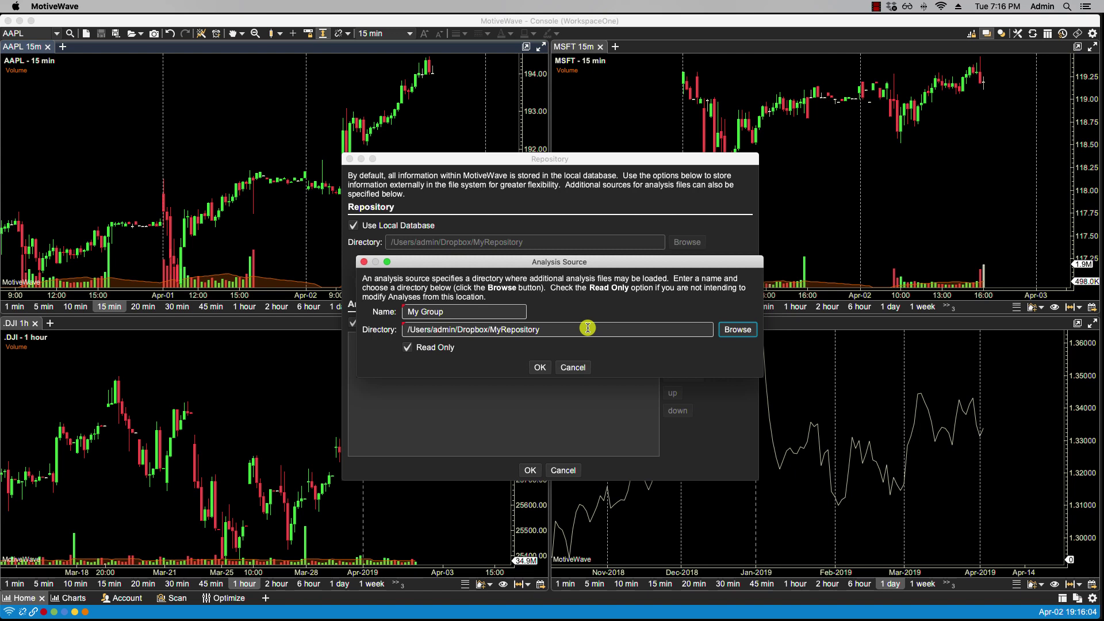
Uncheck Read Only so My Group is writable, and save the source
{"action": "left_click", "coordinate": [409, 354]}
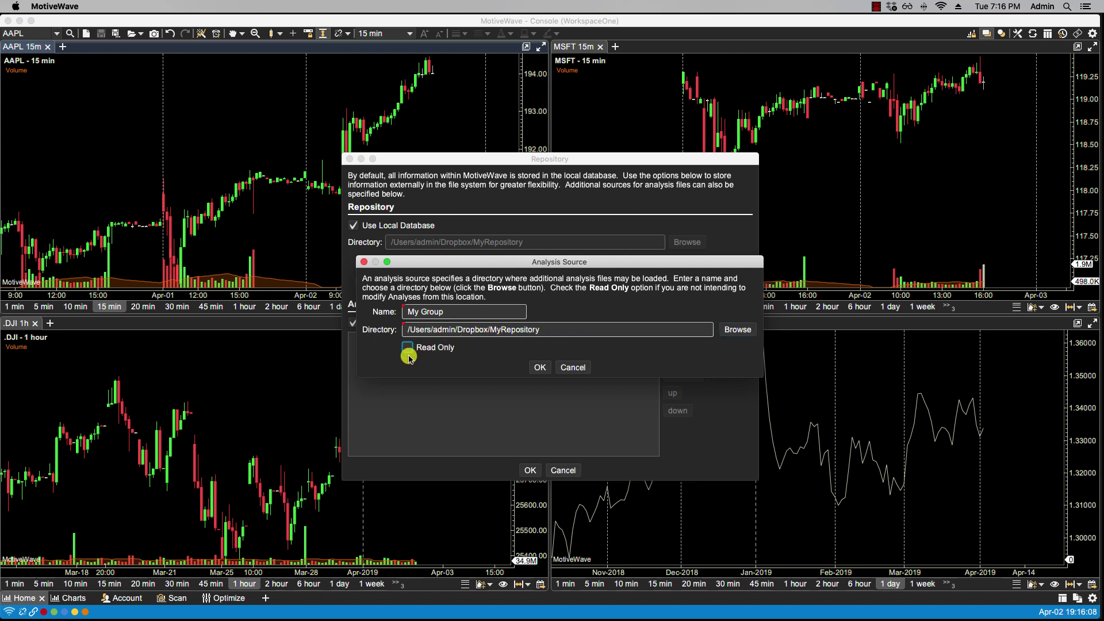
{"action": "left_click", "coordinate": [409, 351]}
{"action": "left_click", "coordinate": [419, 350]}
{"action": "left_click", "coordinate": [535, 368]}
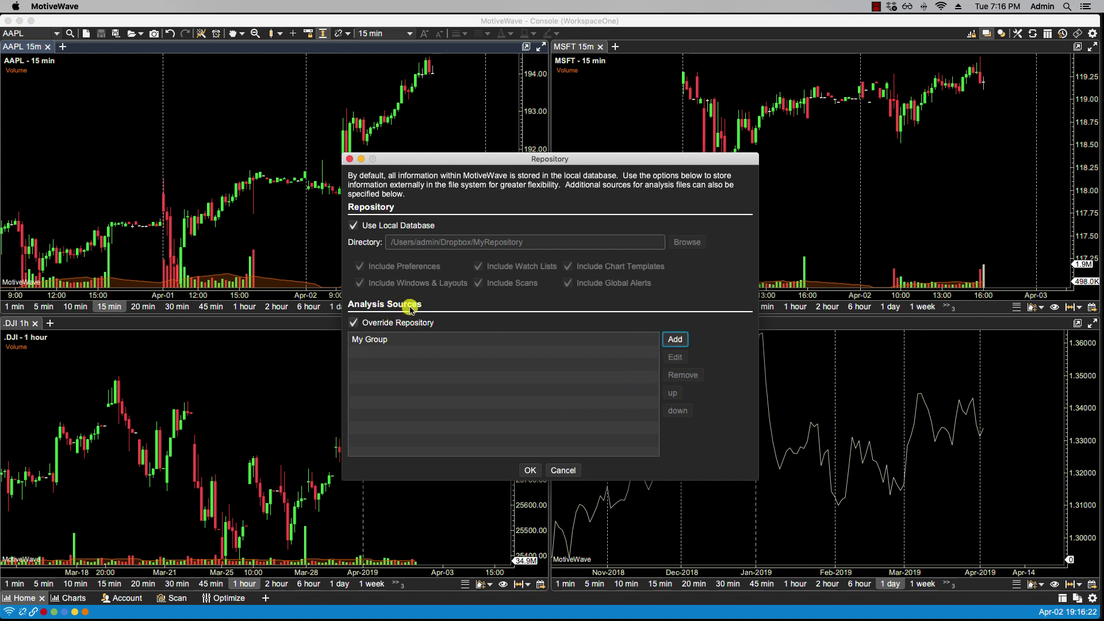
Apply the repository settings and create an empty AAPL analysis named GroupAnalysis
{"action": "left_click", "coordinate": [528, 471]}
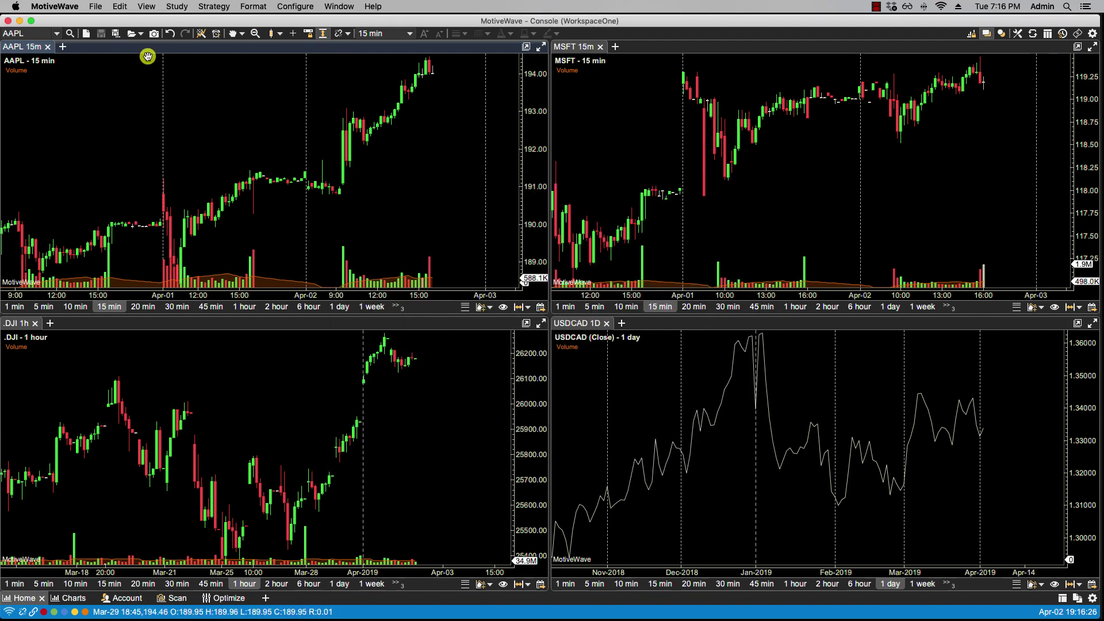
{"action": "left_click", "coordinate": [139, 37]}
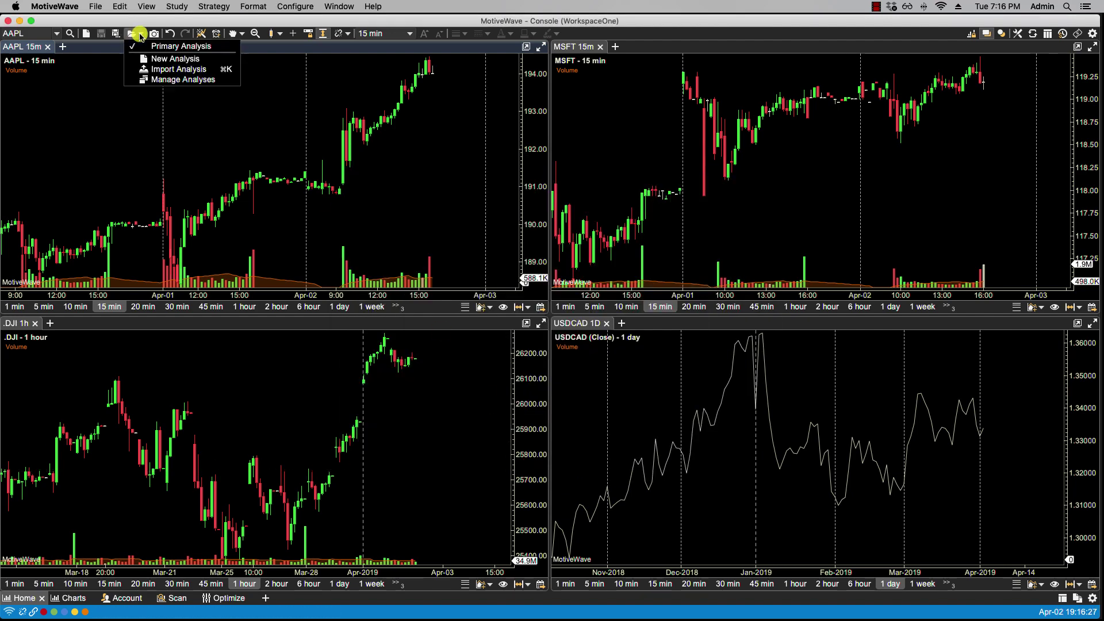
{"action": "left_click", "coordinate": [155, 60]}
{"action": "left_click_drag", "start_coordinate": [517, 319], "coordinate": [445, 316]}
{"action": "type", "text": "Group"}
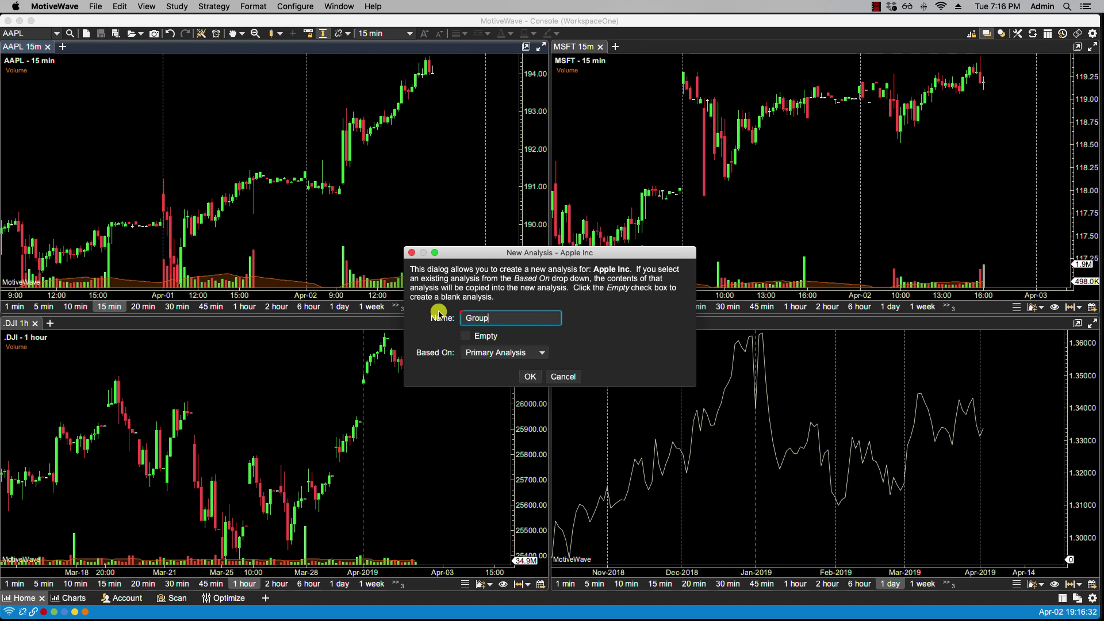
{"action": "type", "text": "Analysis"}
{"action": "left_click", "coordinate": [465, 335]}
{"action": "left_click", "coordinate": [528, 378]}
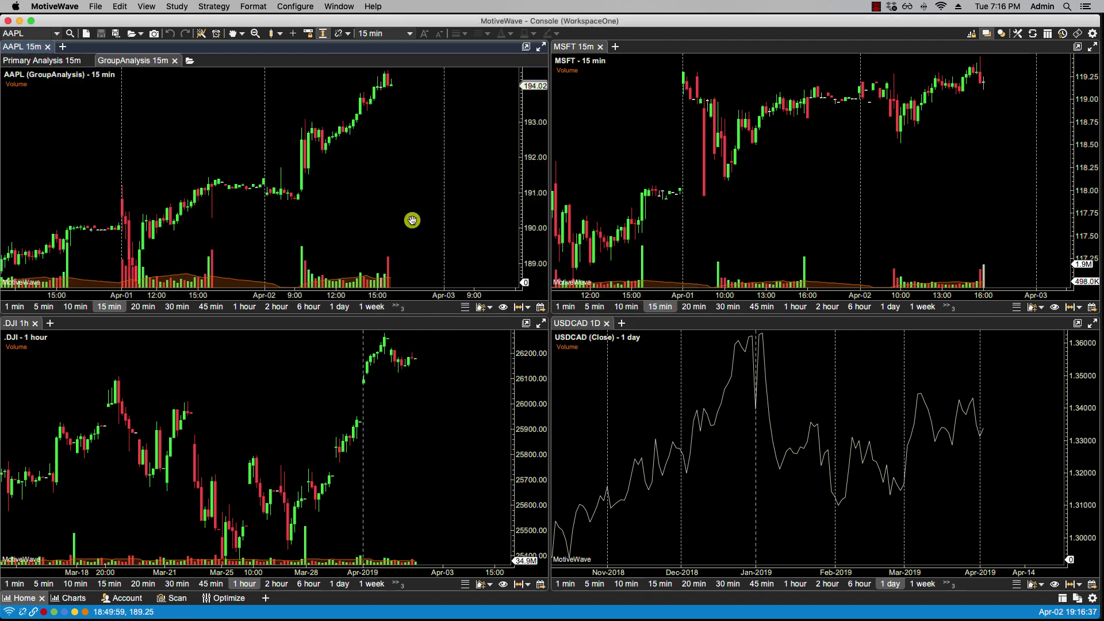
Add horizontal guide lines on the AAPL chart at 194.30, 192.83 and 191.55
{"action": "right_click", "coordinate": [523, 76]}
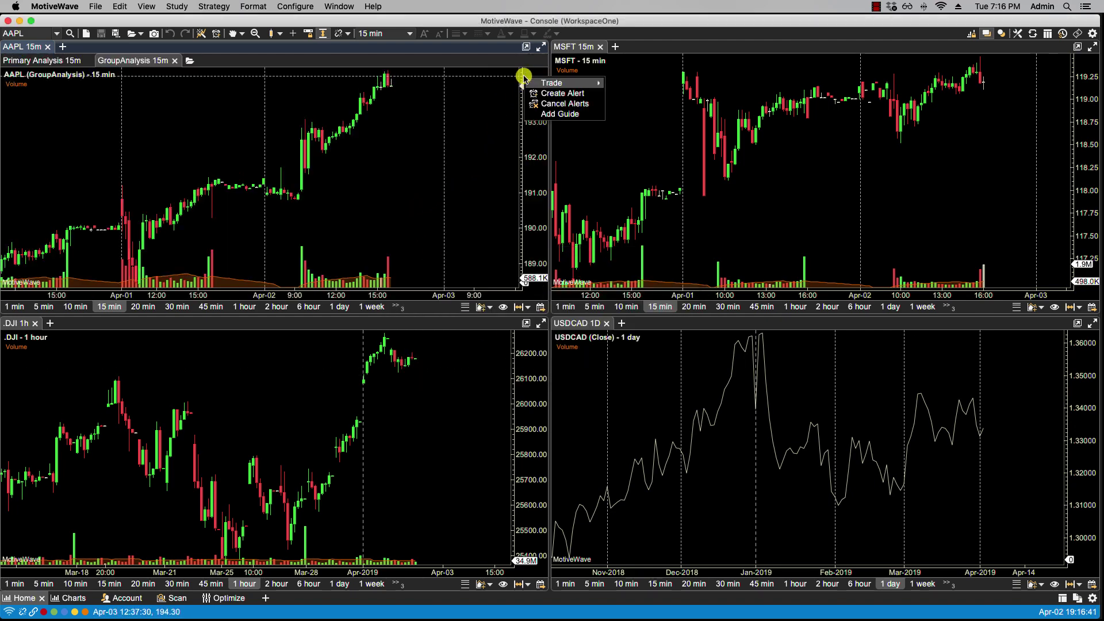
{"action": "left_click", "coordinate": [549, 113]}
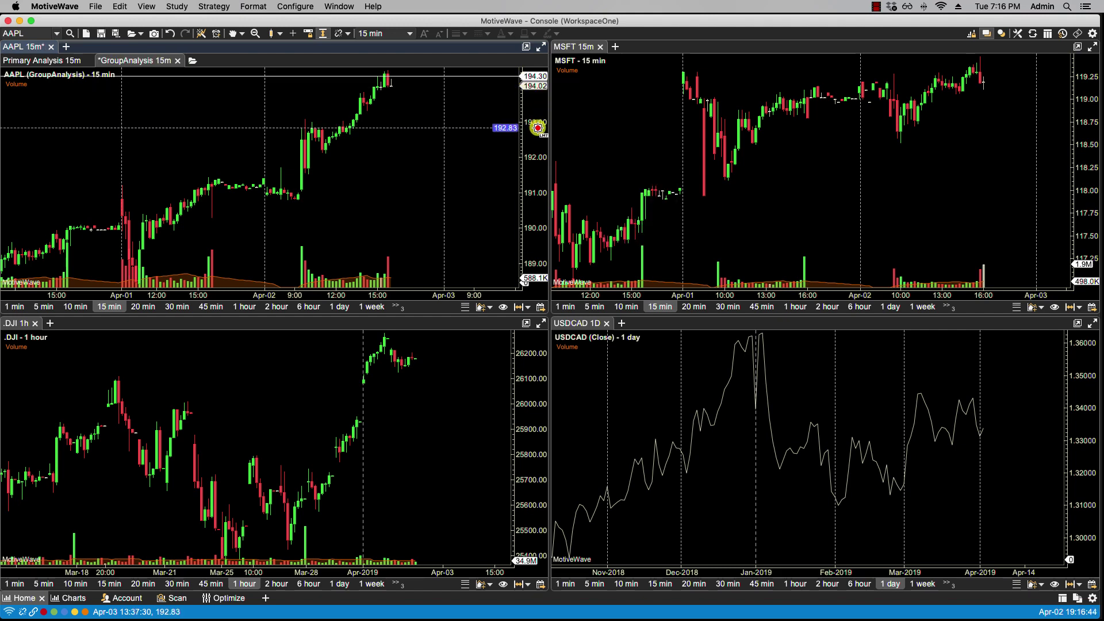
{"action": "right_click", "coordinate": [538, 128]}
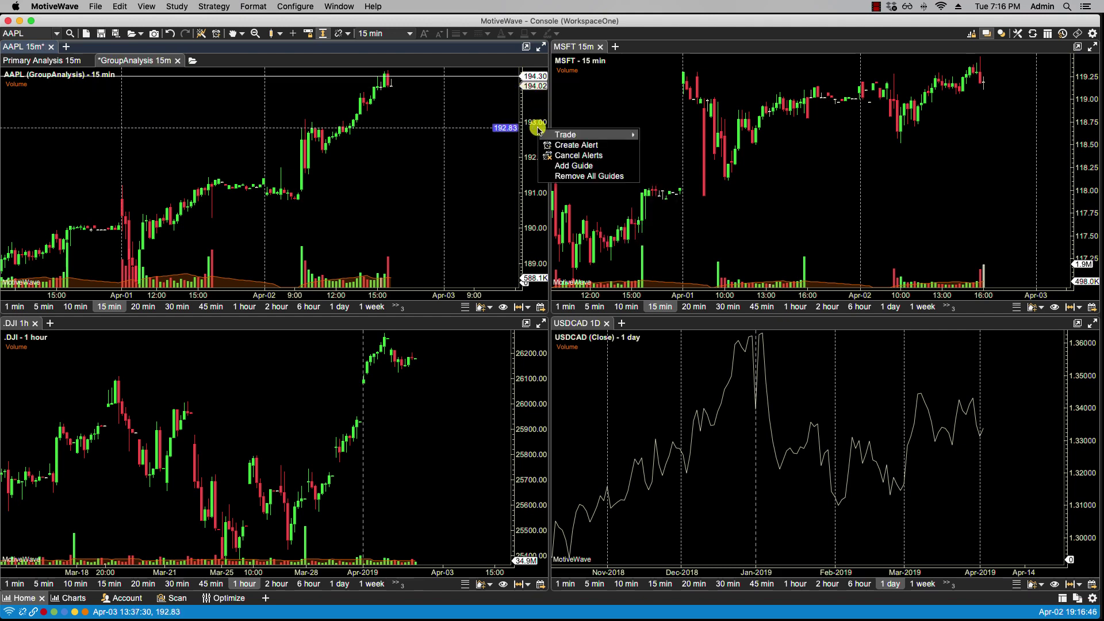
{"action": "left_click", "coordinate": [552, 165]}
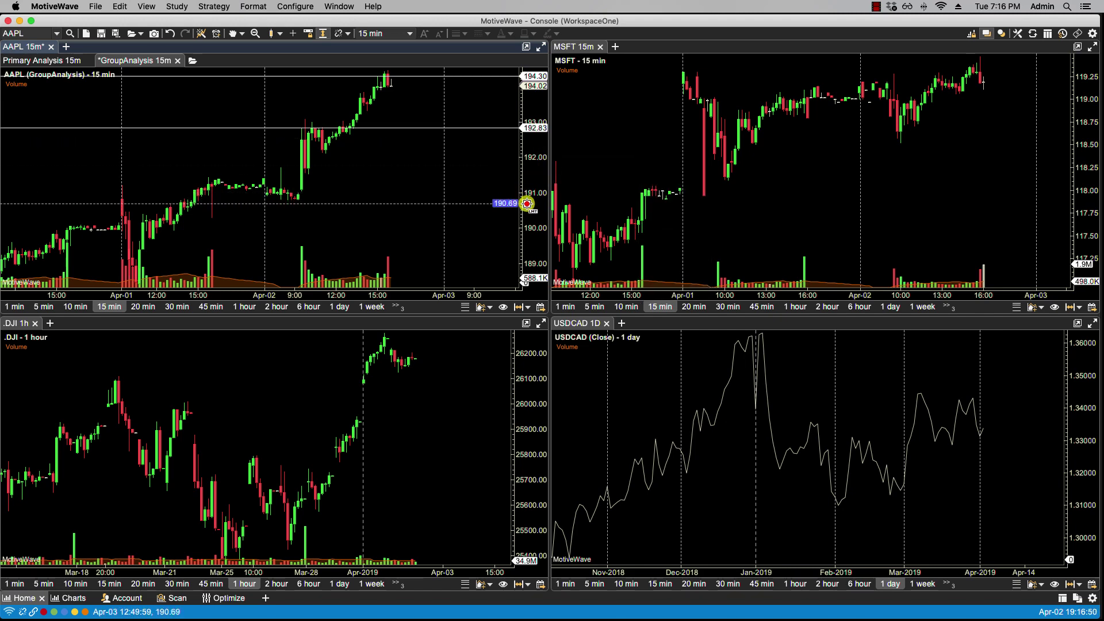
{"action": "right_click", "coordinate": [544, 173]}
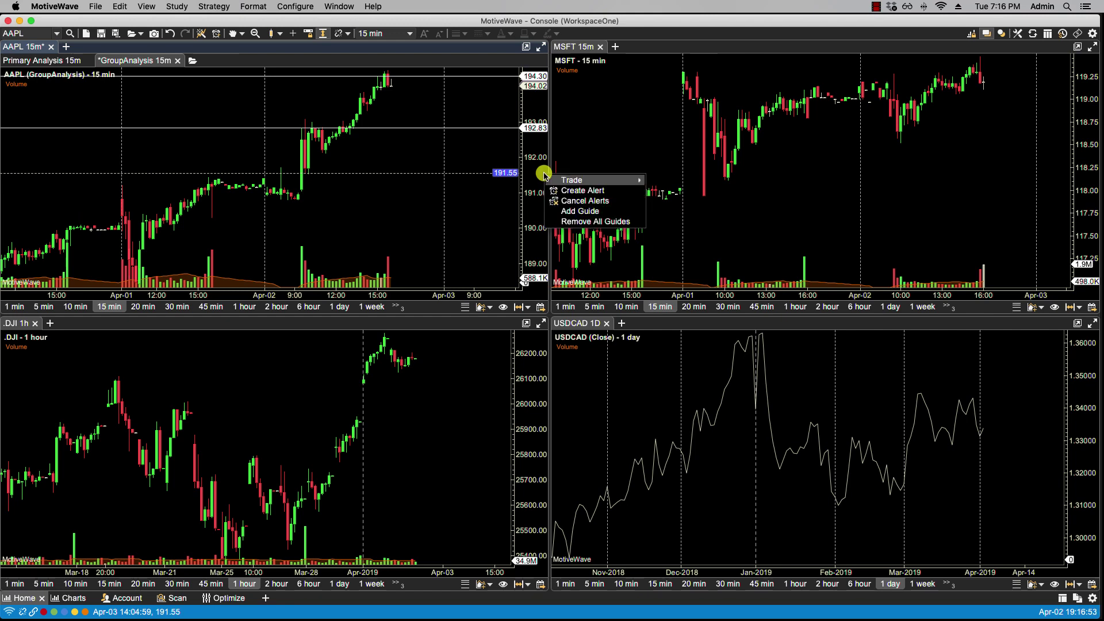
{"action": "left_click", "coordinate": [581, 211]}
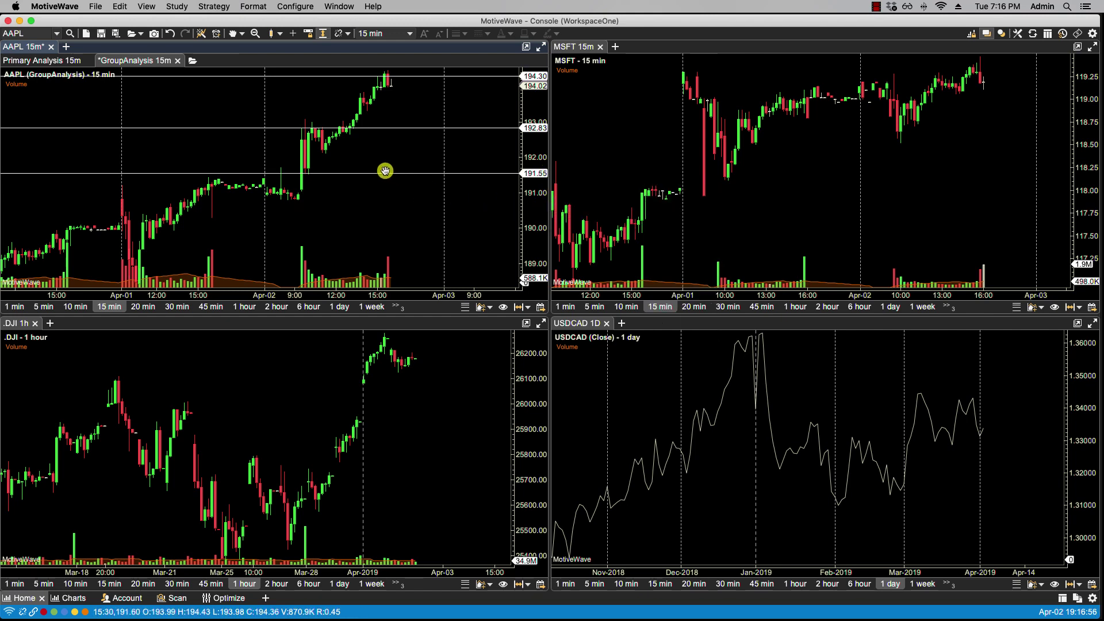
Save the workspace, then save the AAPL GroupAnalysis chart to the My Group source
{"action": "left_click", "coordinate": [100, 33]}
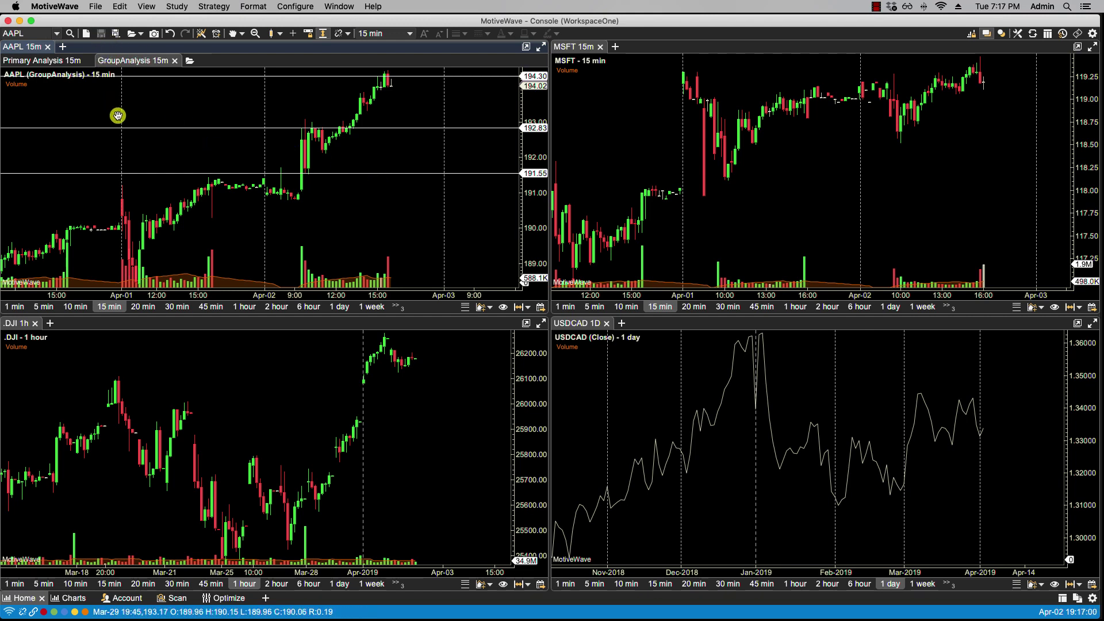
{"action": "left_click", "coordinate": [97, 6]}
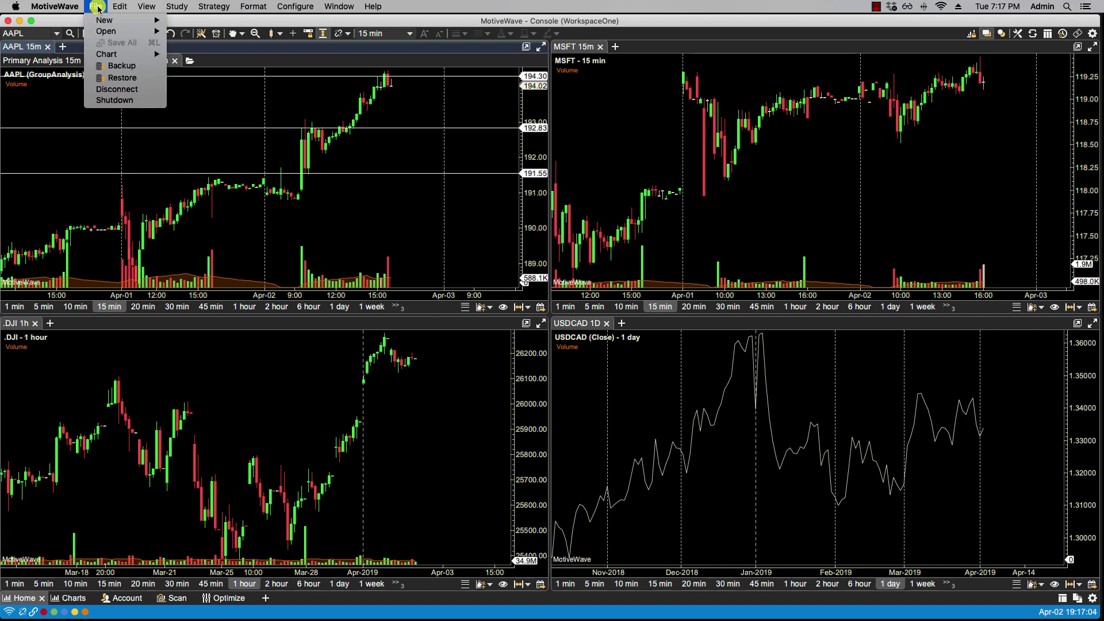
{"action": "left_click", "coordinate": [111, 54]}
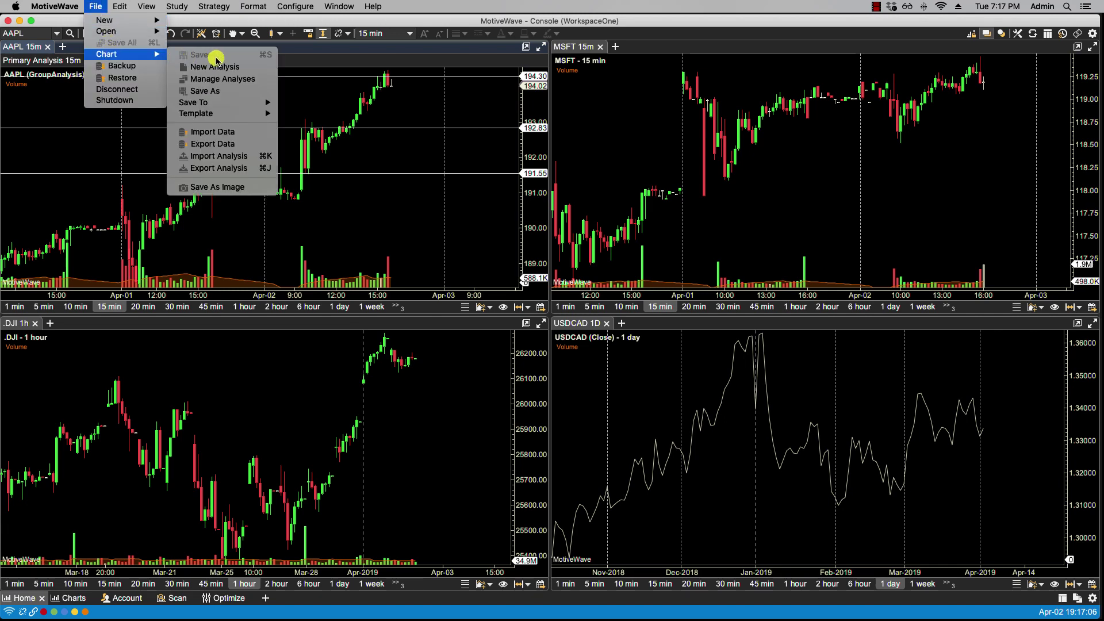
{"action": "left_click", "coordinate": [234, 103]}
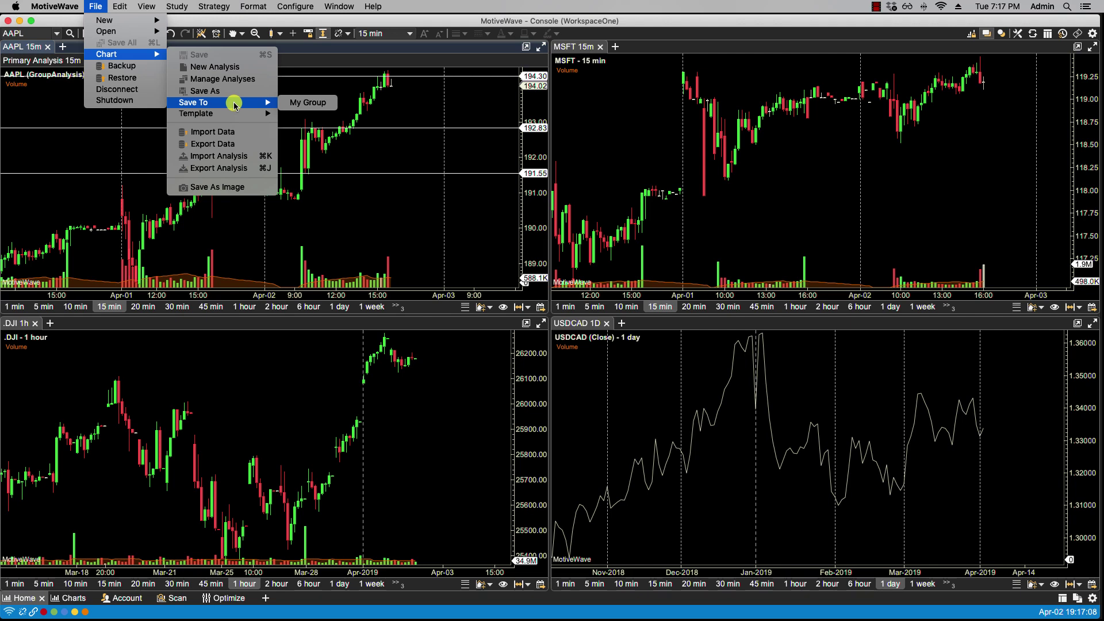
{"action": "left_click", "coordinate": [309, 103]}
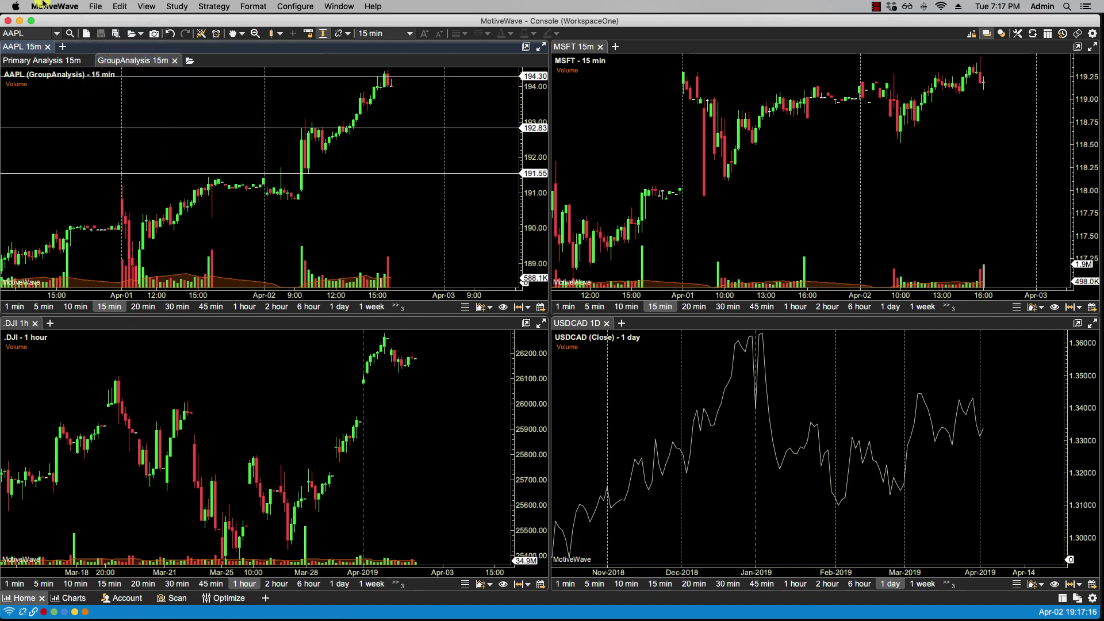
Bring WorkspaceTwo forward, move it to the top-left corner and resize it to fill the screen
{"action": "mouse_move", "coordinate": [597, 615]}
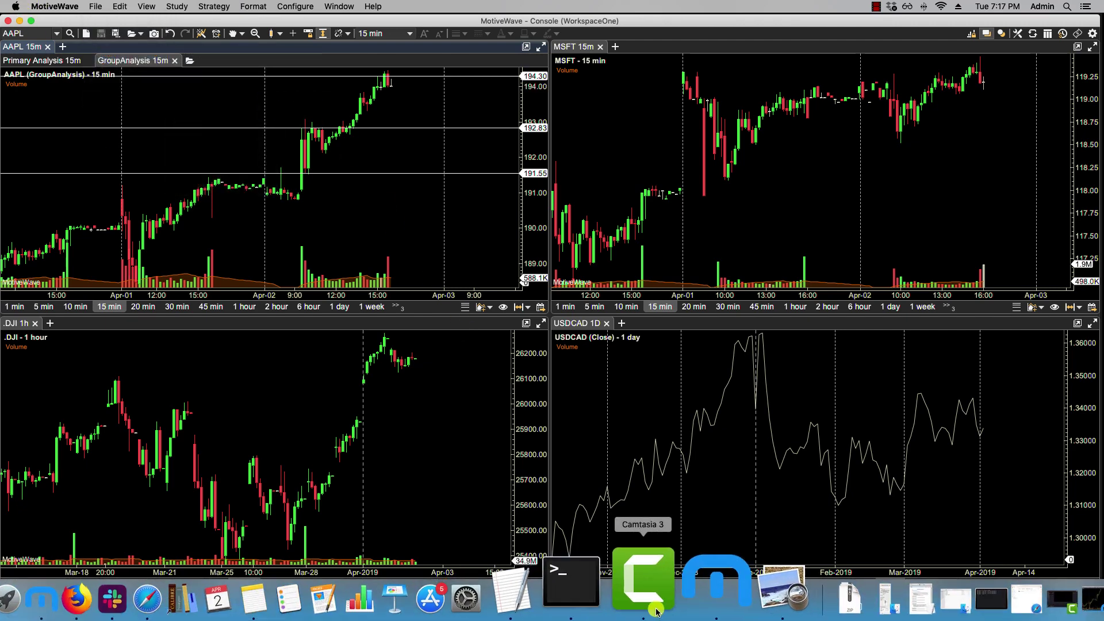
{"action": "left_click", "coordinate": [680, 562]}
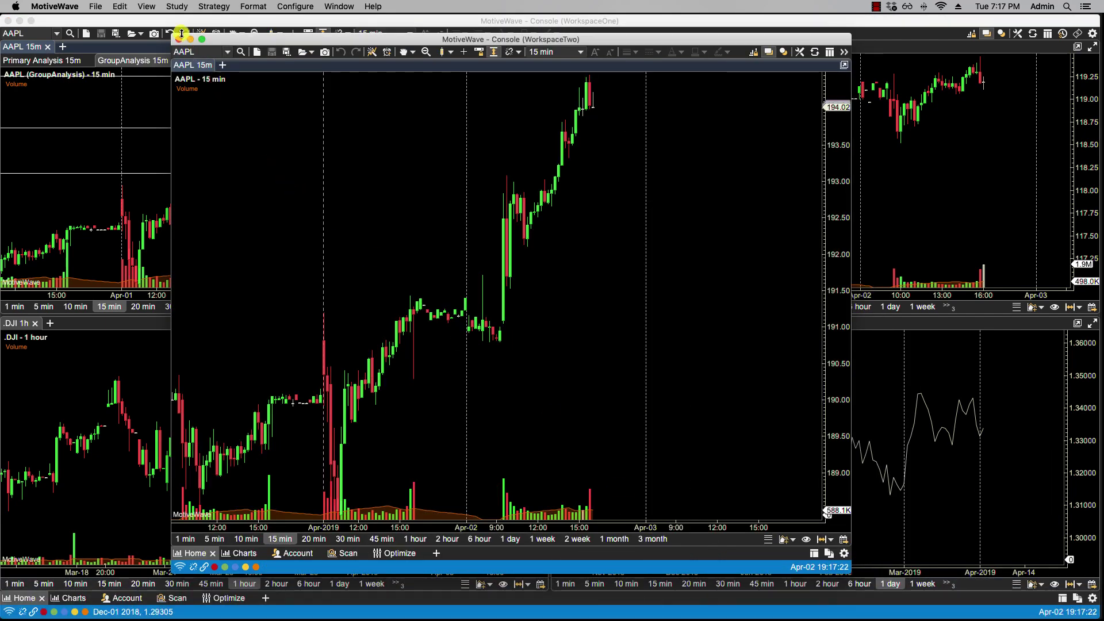
{"action": "left_click_drag", "start_coordinate": [181, 33], "coordinate": [10, 15]}
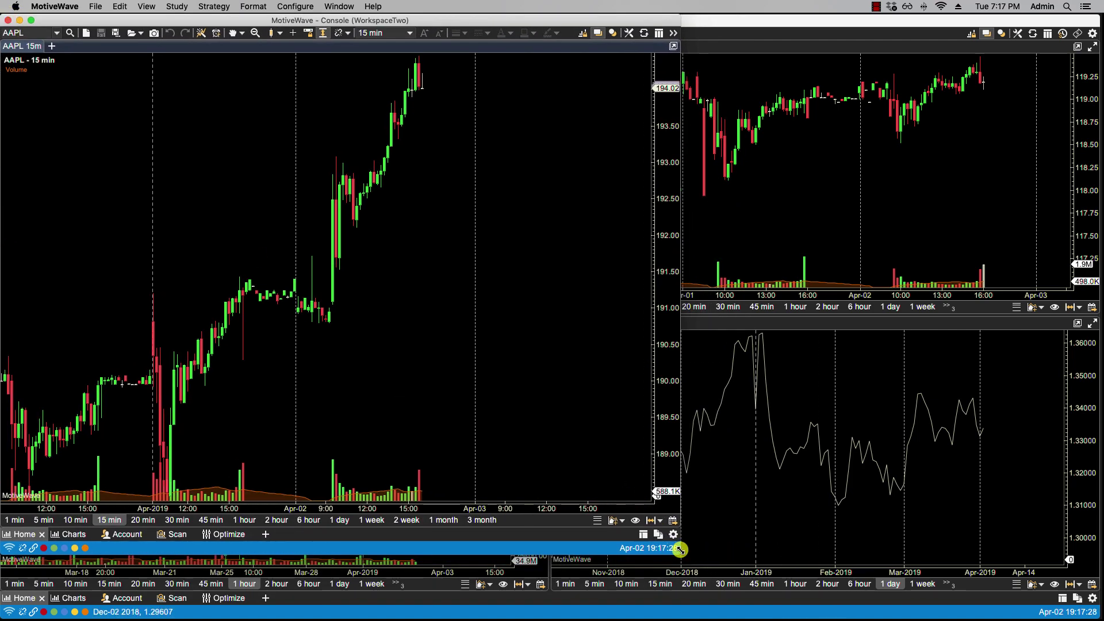
{"action": "left_click_drag", "start_coordinate": [678, 543], "coordinate": [1097, 617]}
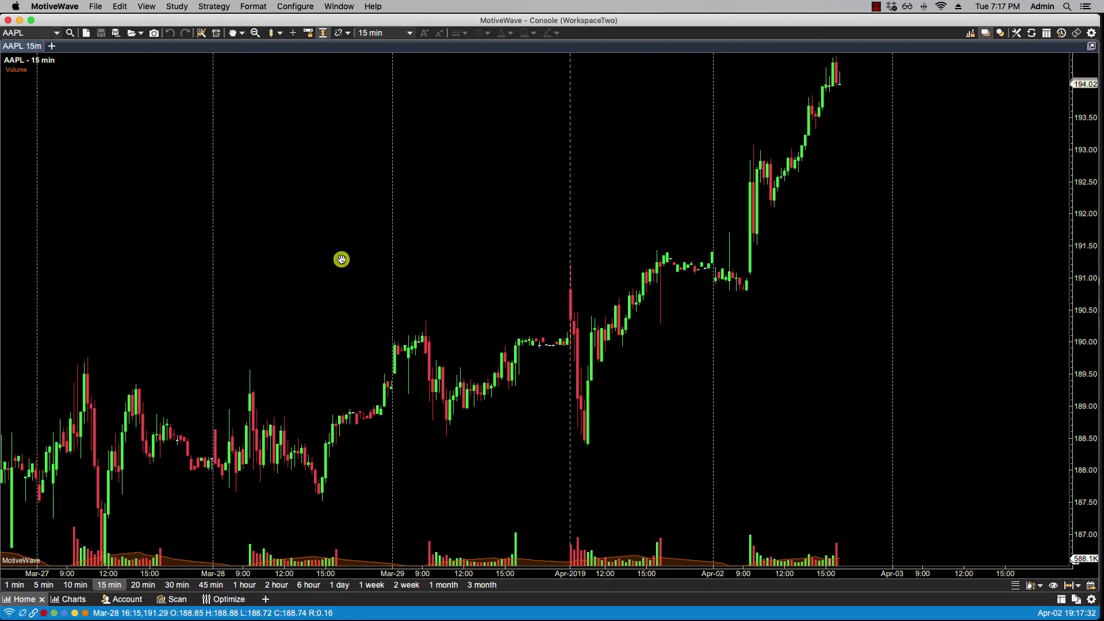
In WorkspaceTwo's Repository settings, add a source named My Mentor pointing to Dropbox/MyRepository
{"action": "left_click", "coordinate": [299, 7]}
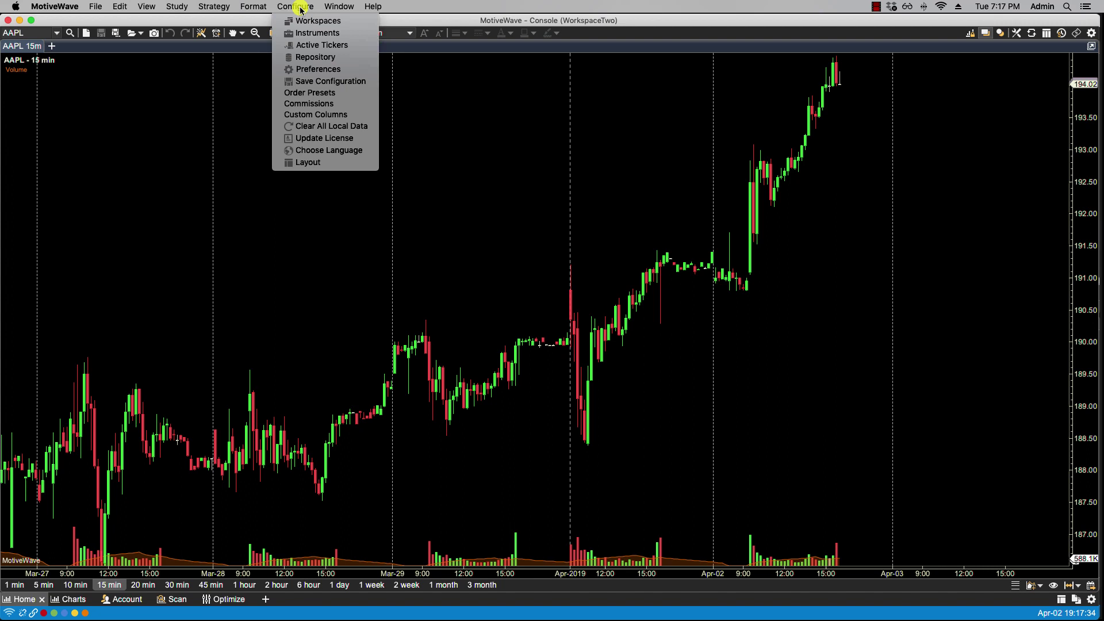
{"action": "left_click", "coordinate": [304, 58]}
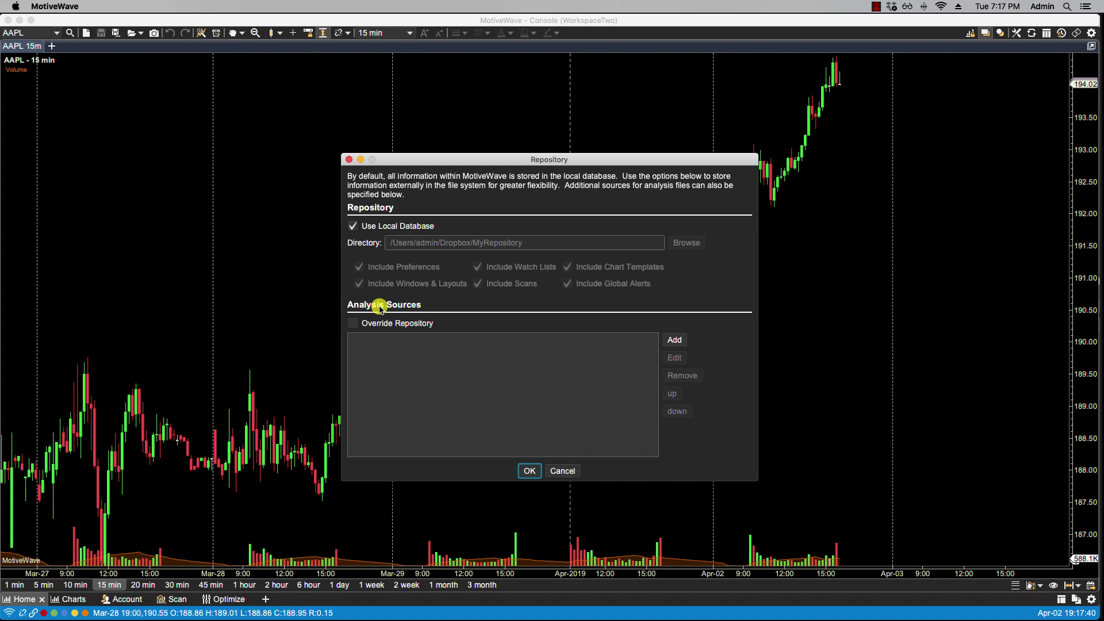
{"action": "left_click", "coordinate": [670, 340]}
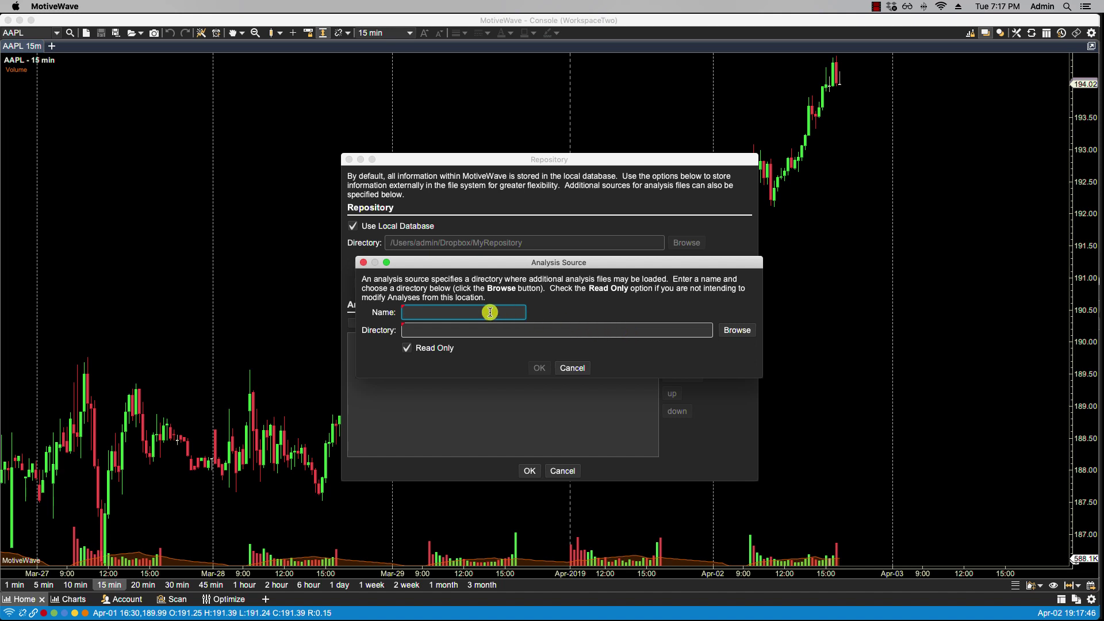
{"action": "type", "text": "My Mentor"}
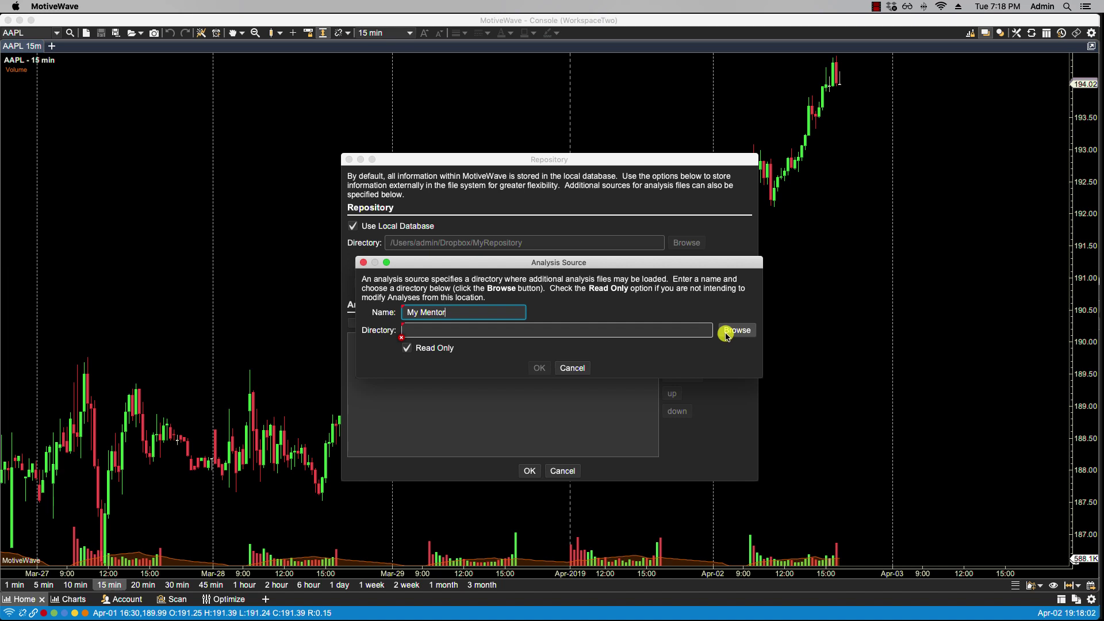
{"action": "left_click", "coordinate": [727, 332]}
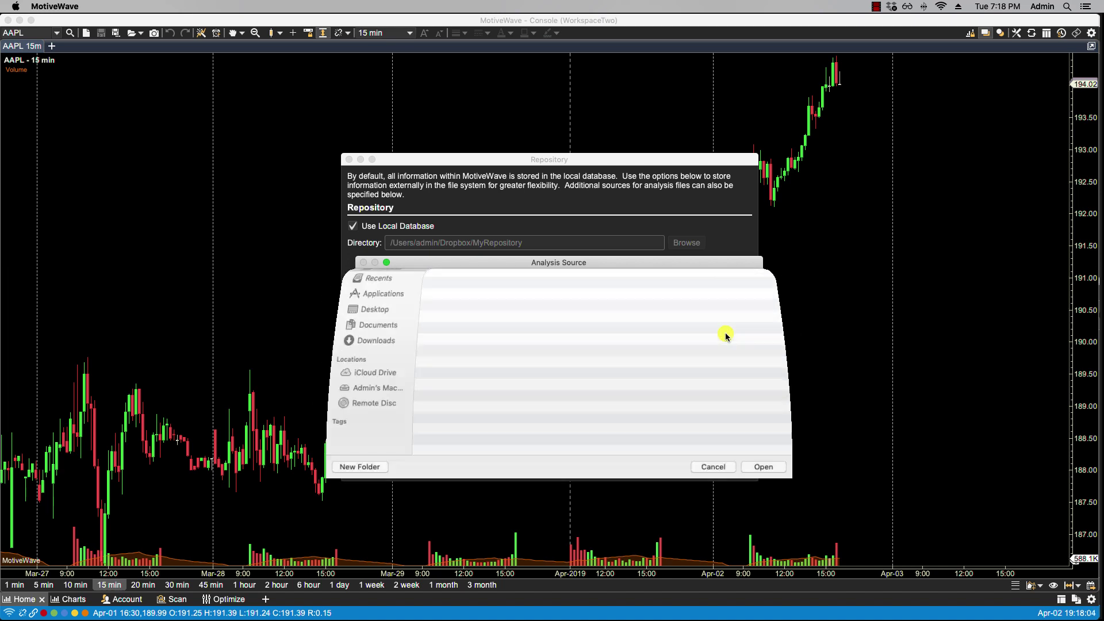
{"action": "left_click", "coordinate": [449, 313]}
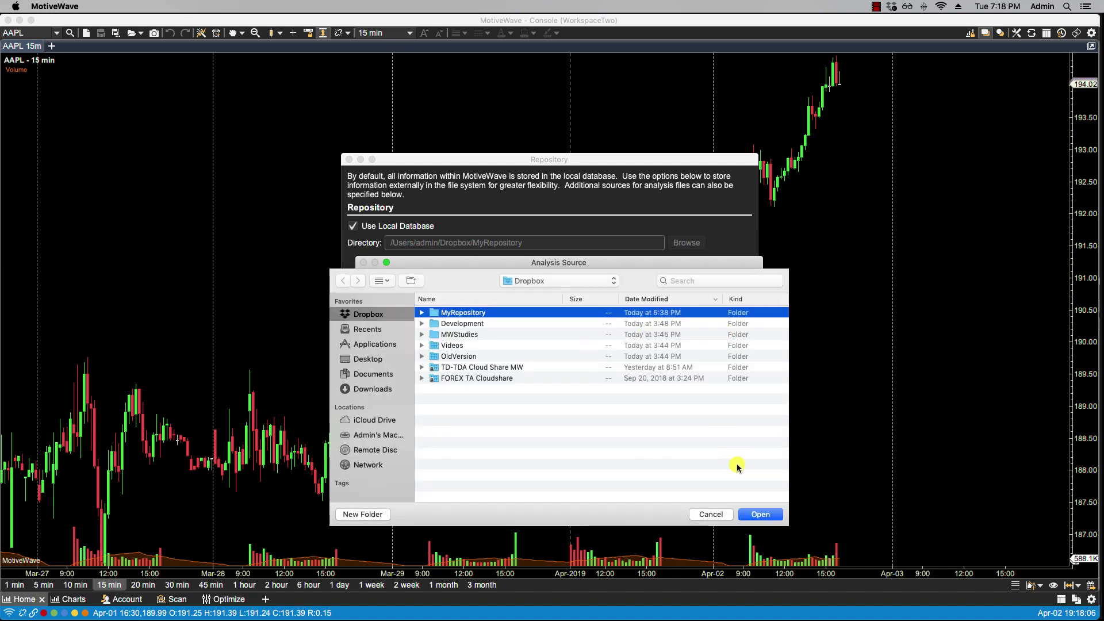
{"action": "left_click", "coordinate": [751, 515]}
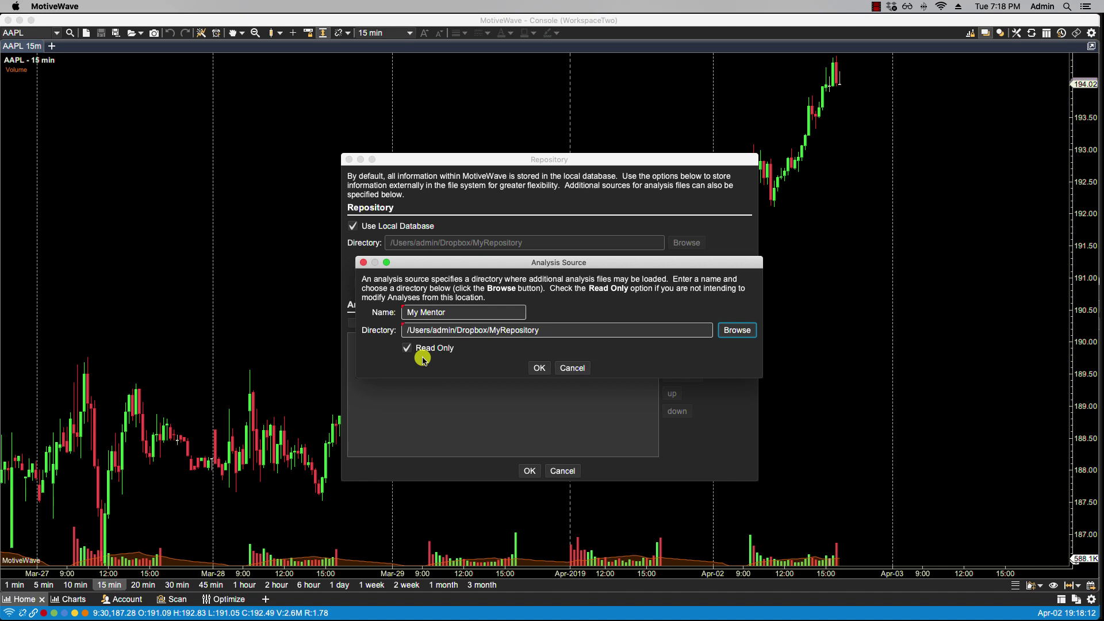
Confirm the My Mentor source, enable Override Repository and apply the repository settings
{"action": "left_click", "coordinate": [536, 368]}
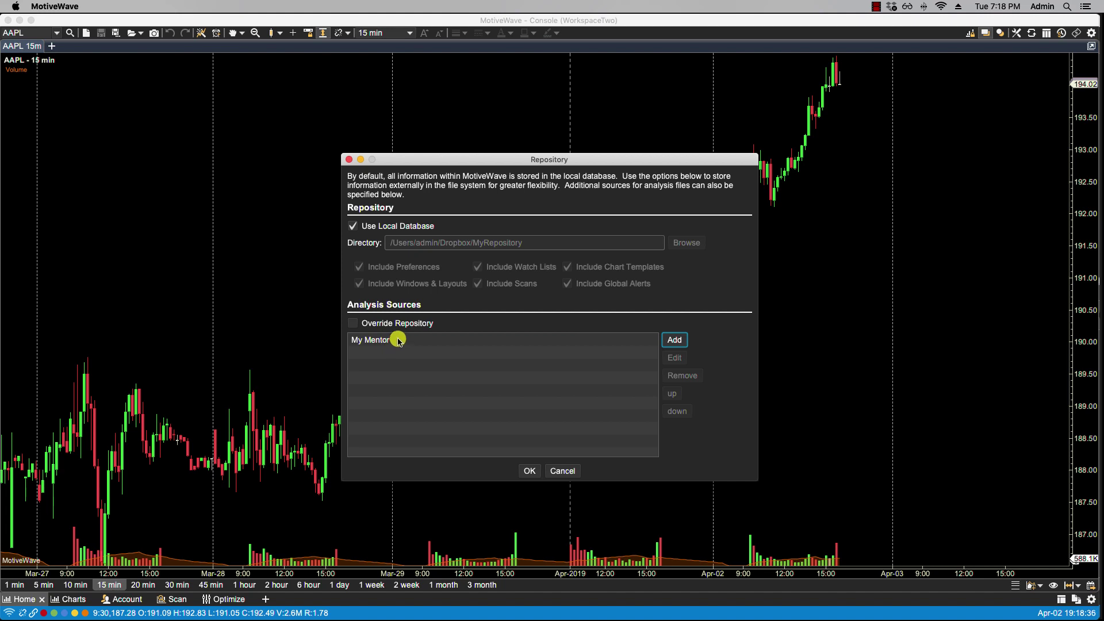
{"action": "left_click", "coordinate": [353, 324]}
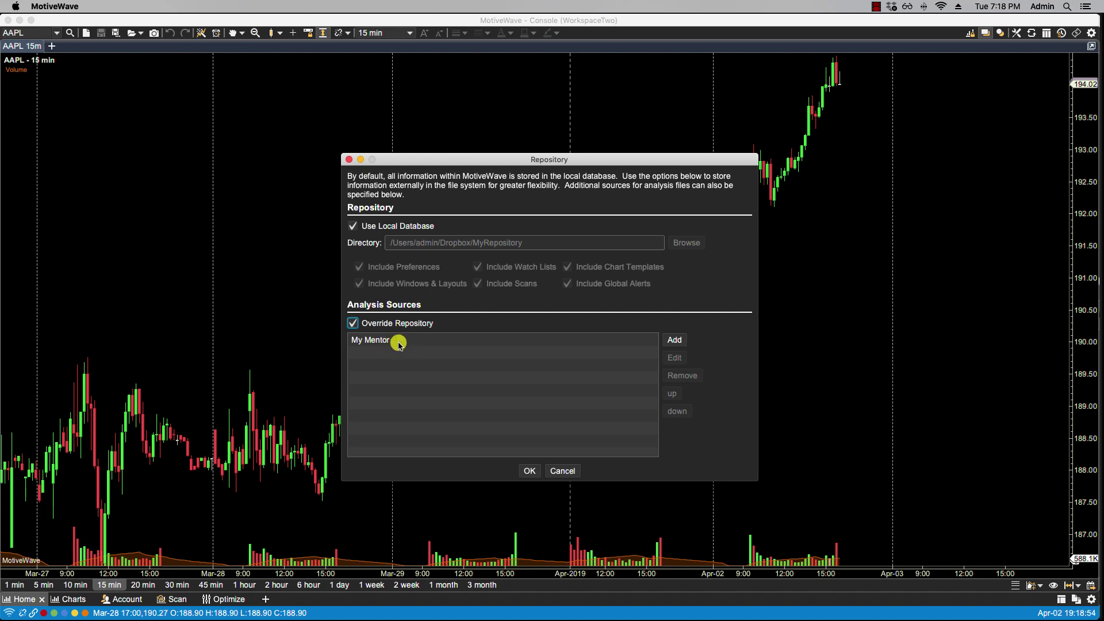
{"action": "left_click", "coordinate": [528, 471]}
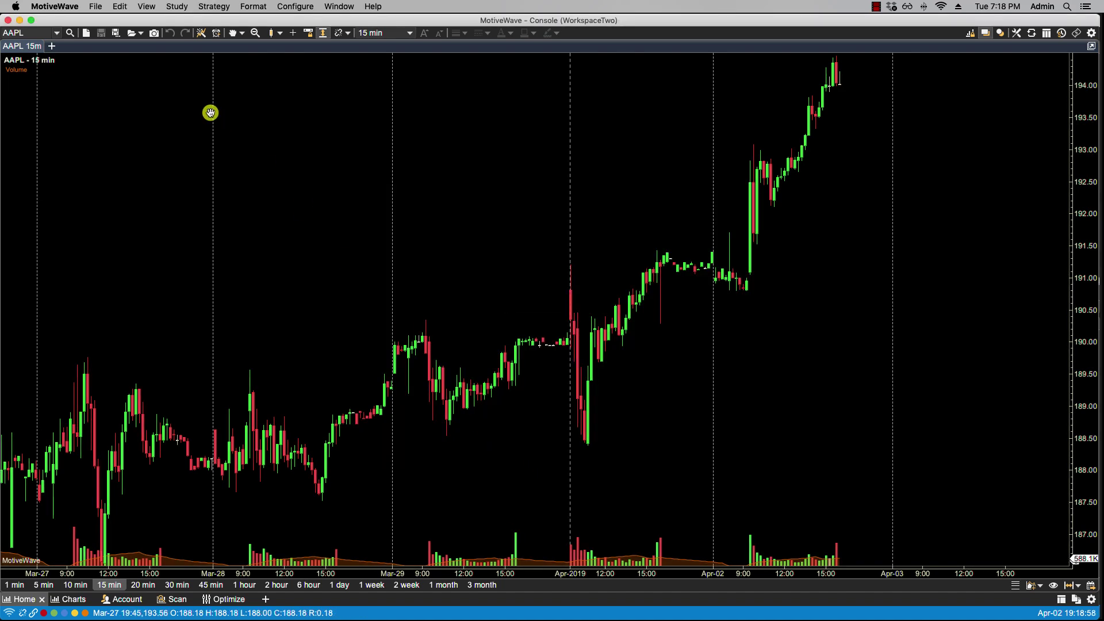
Load the shared GroupAnalysis onto WorkspaceTwo's AAPL chart from the analysis dropdown
{"action": "left_click", "coordinate": [141, 35]}
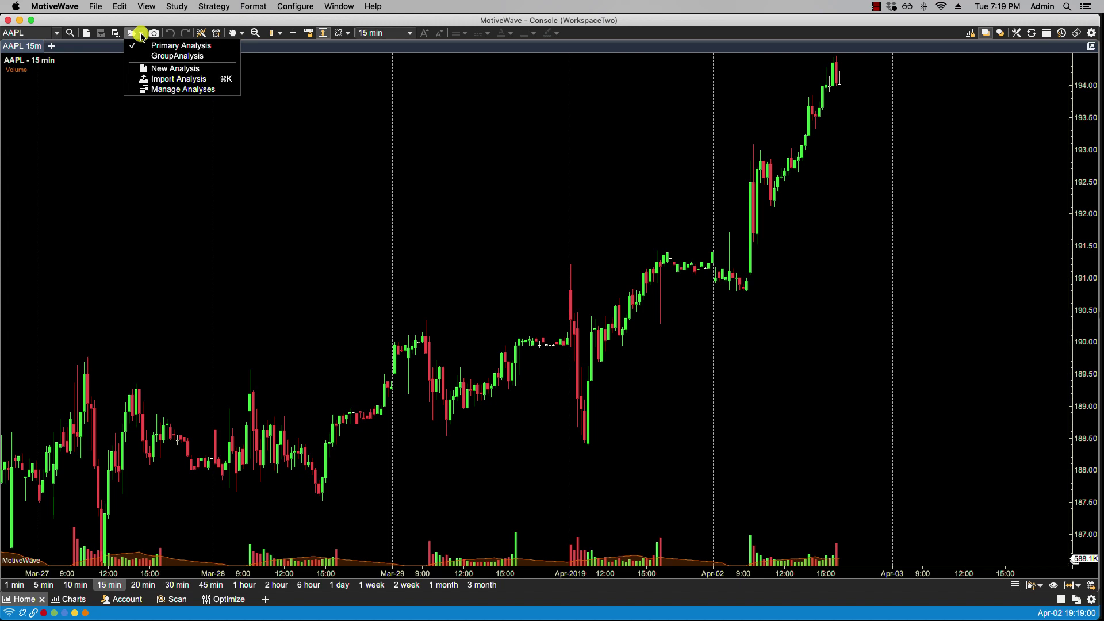
{"action": "left_click", "coordinate": [174, 56]}
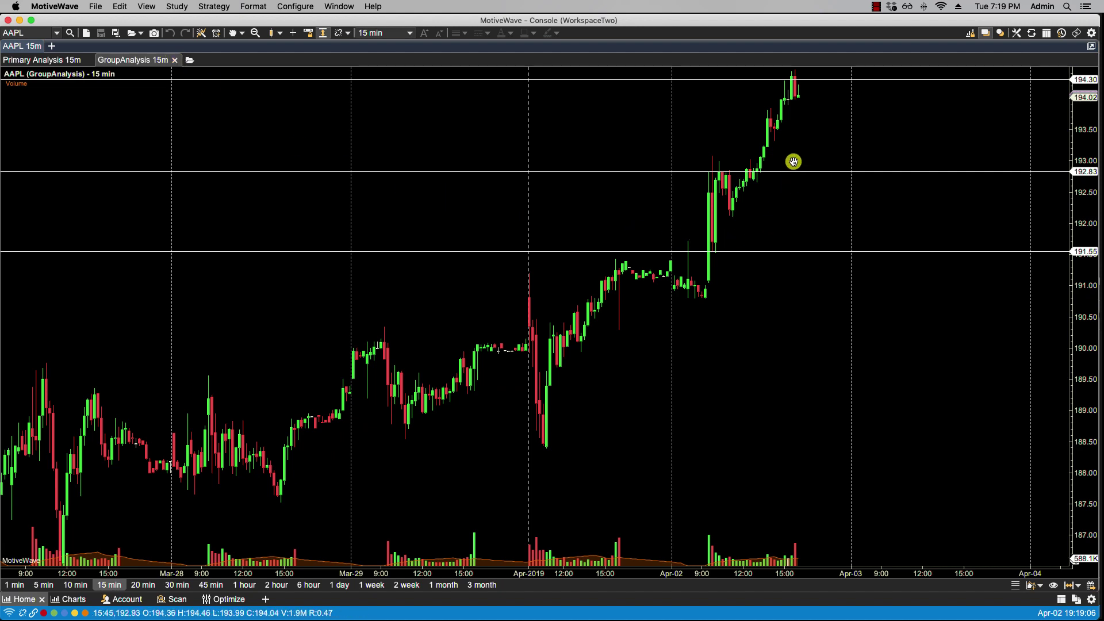